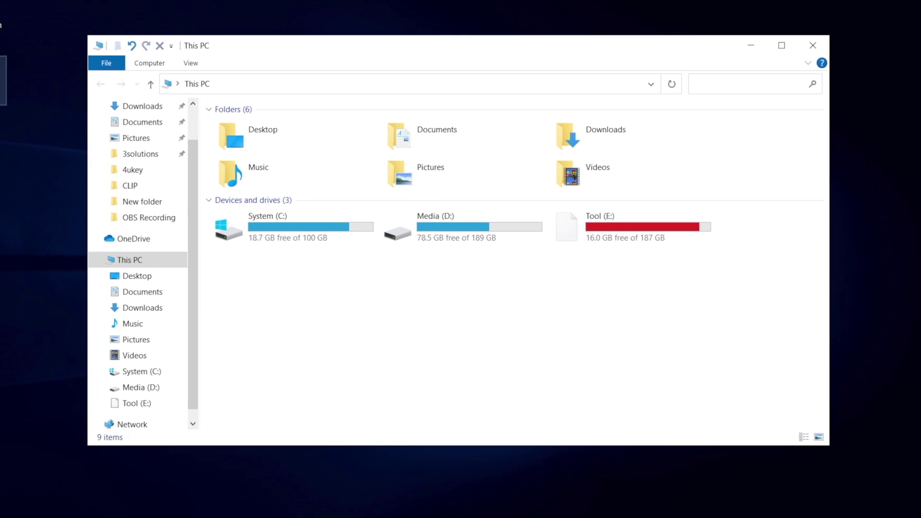
- Refresh the This PC view so the iPhone appears
right_click(366, 316)
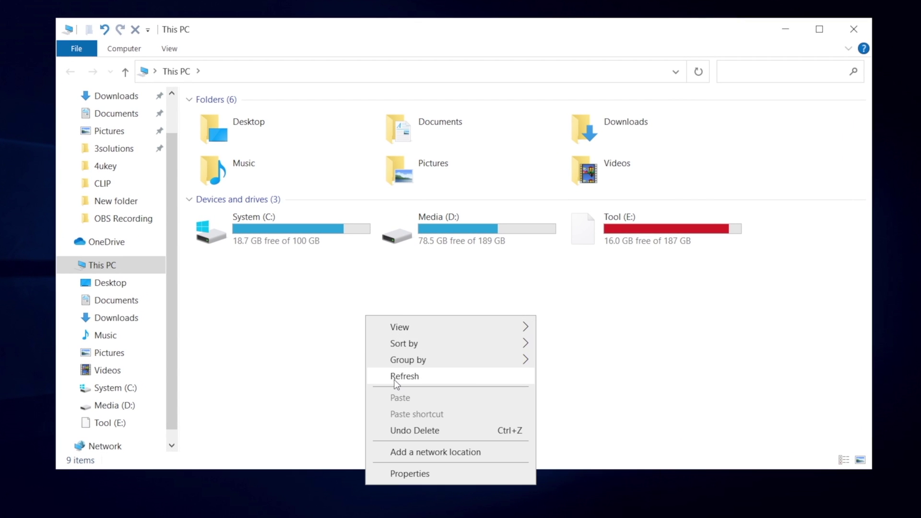
left_click(395, 382)
right_click(379, 331)
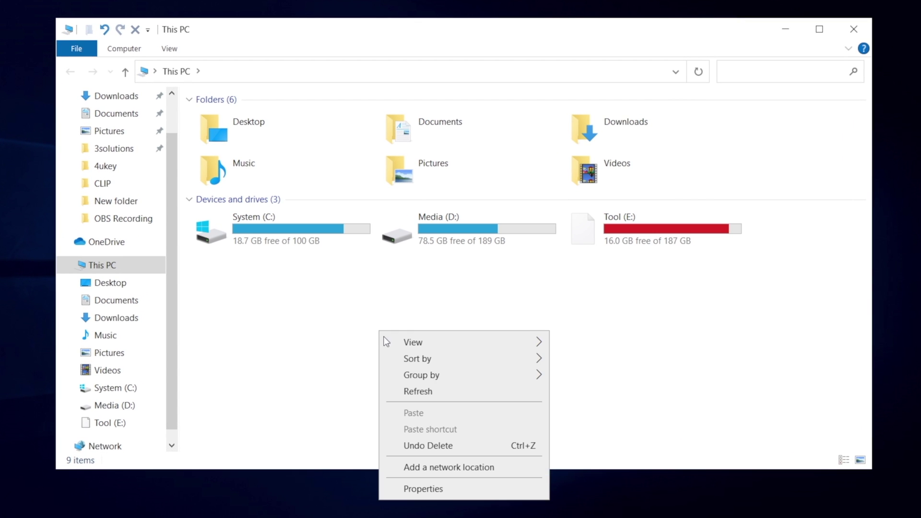
left_click(417, 391)
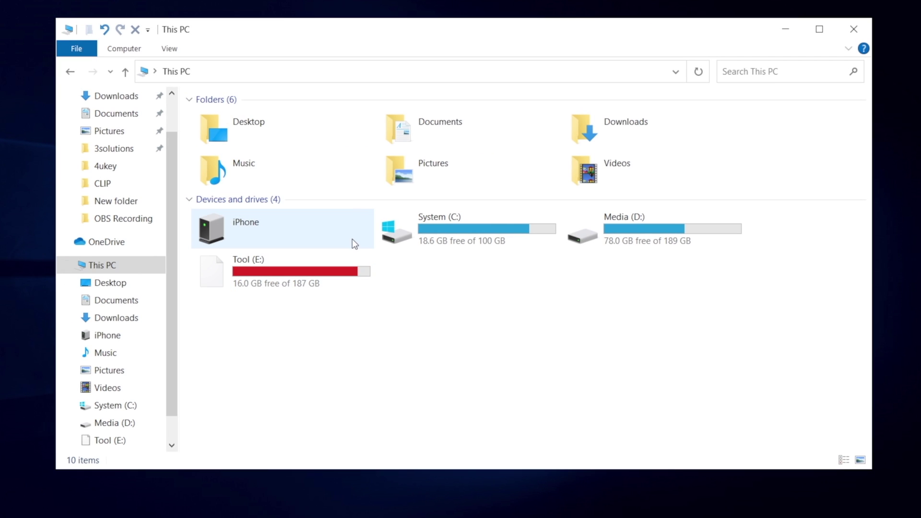
- Open iPhone > Internal Storage > DCIM
double_click(352, 237)
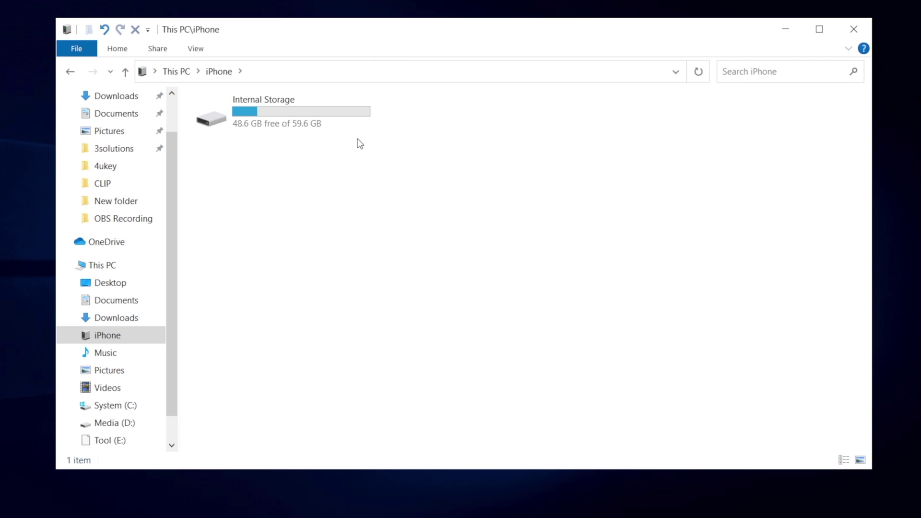
left_click(358, 127)
double_click(358, 128)
double_click(357, 127)
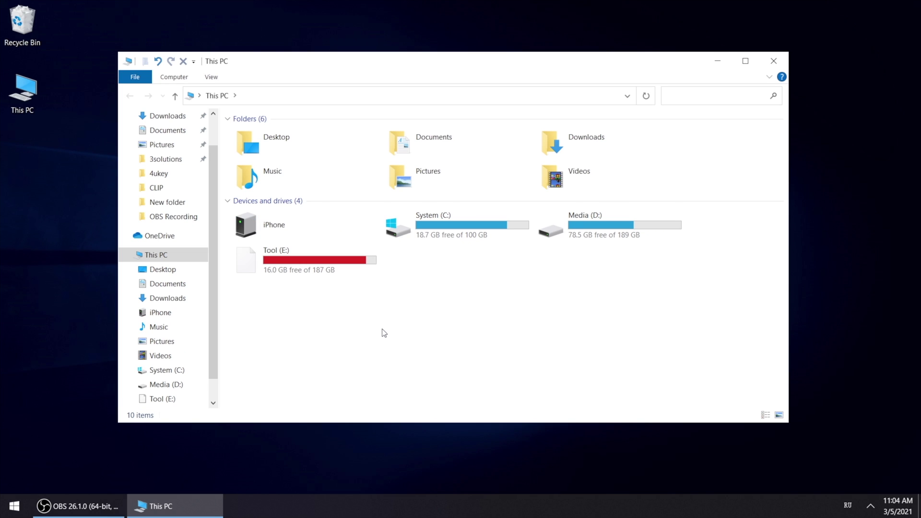
- Browse to 100CLOUD, view photos GLAW6603 and MUOZ9496, then close the viewer
double_click(277, 226)
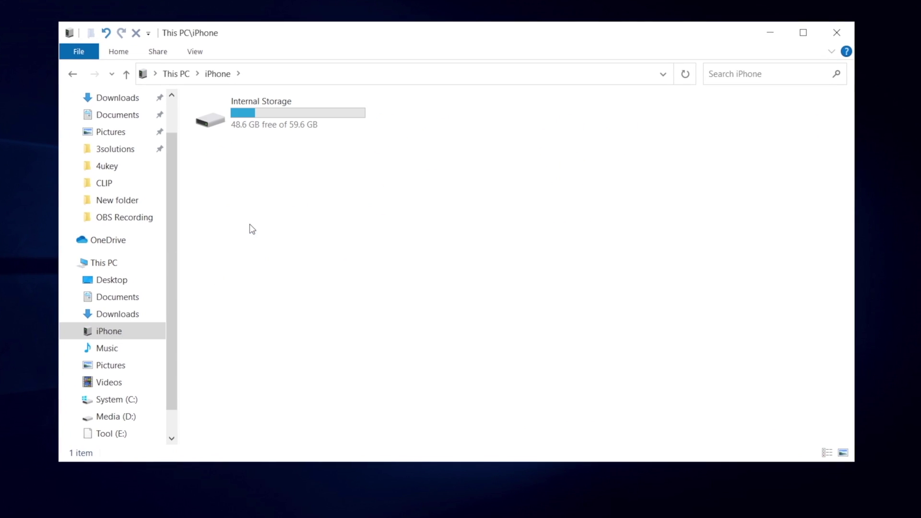
double_click(274, 124)
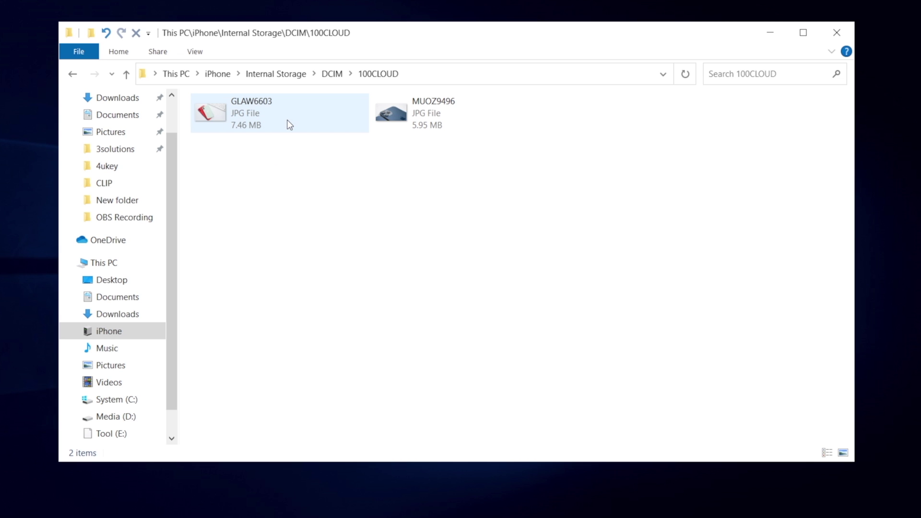
double_click(273, 137)
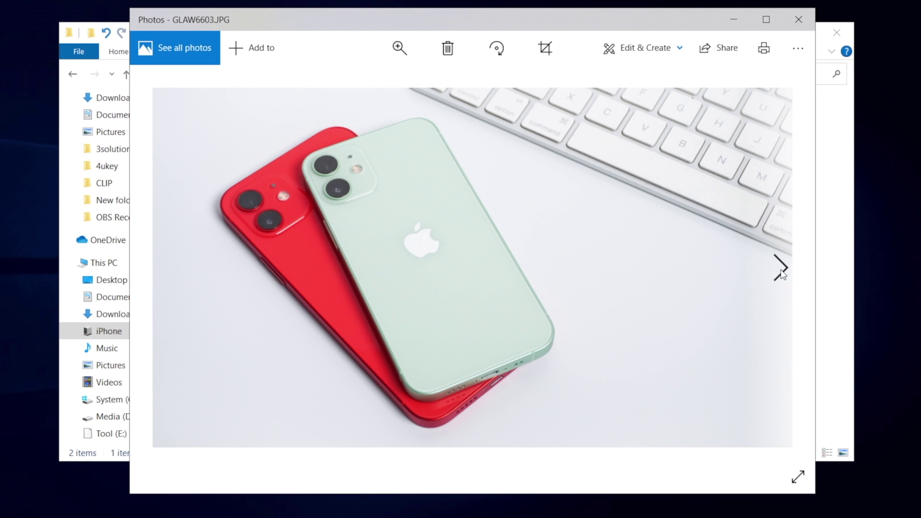
left_click(782, 271)
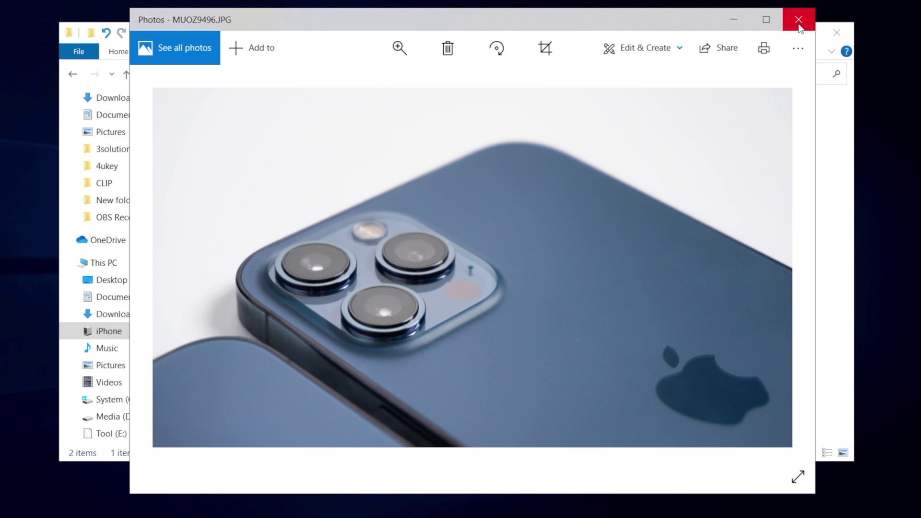
left_click(799, 20)
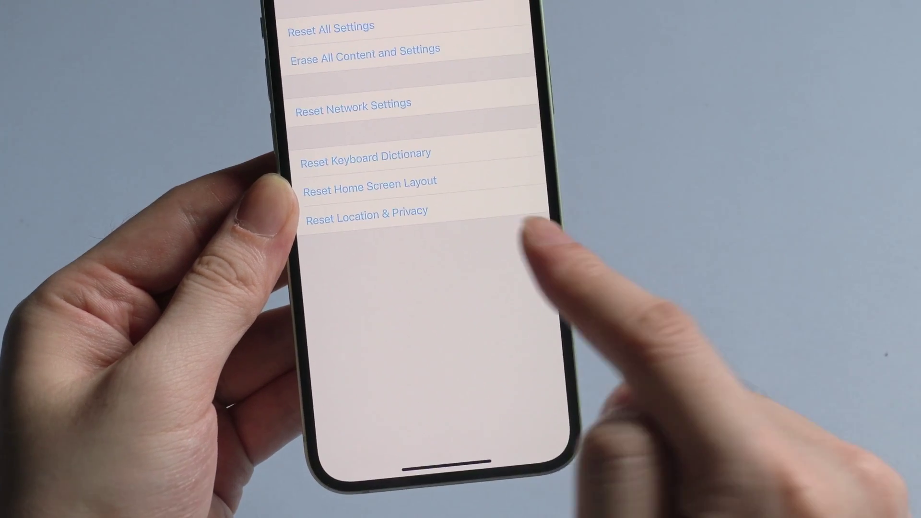
- Choose Reset Location & Privacy and confirm with Reset Settings
left_click(376, 223)
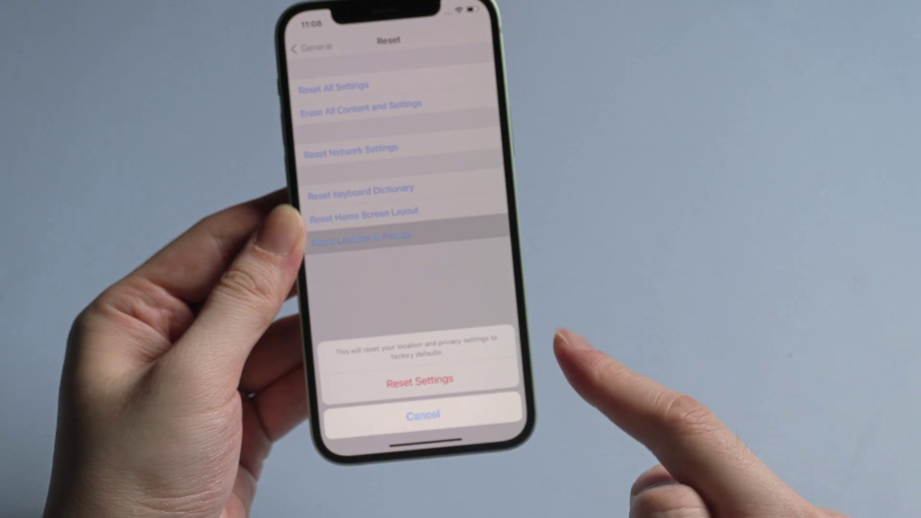
left_click(434, 392)
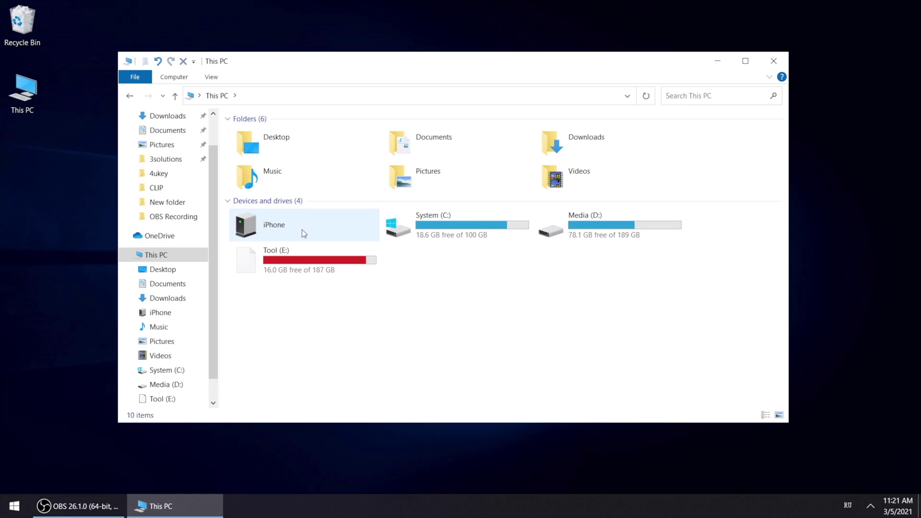
- Browse iPhone > DCIM > 100CLOUD and open photo ROHR2387
double_click(302, 230)
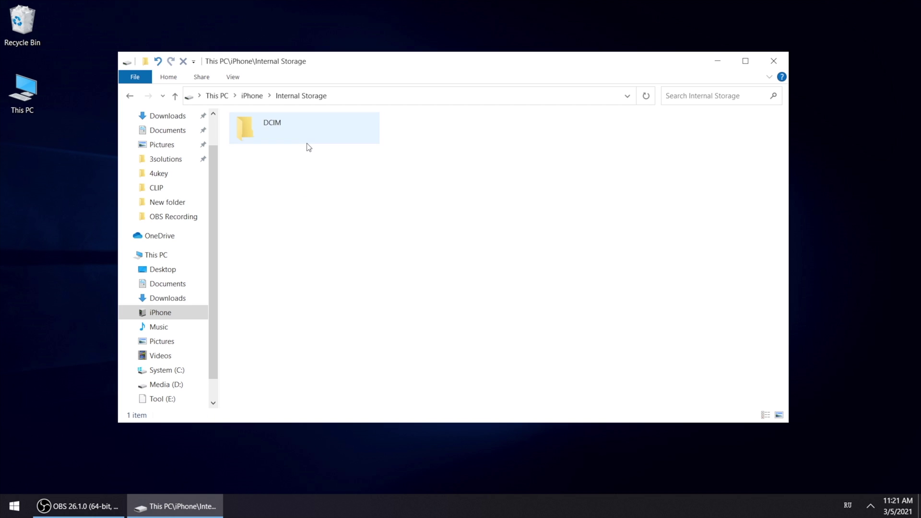
double_click(302, 142)
double_click(319, 133)
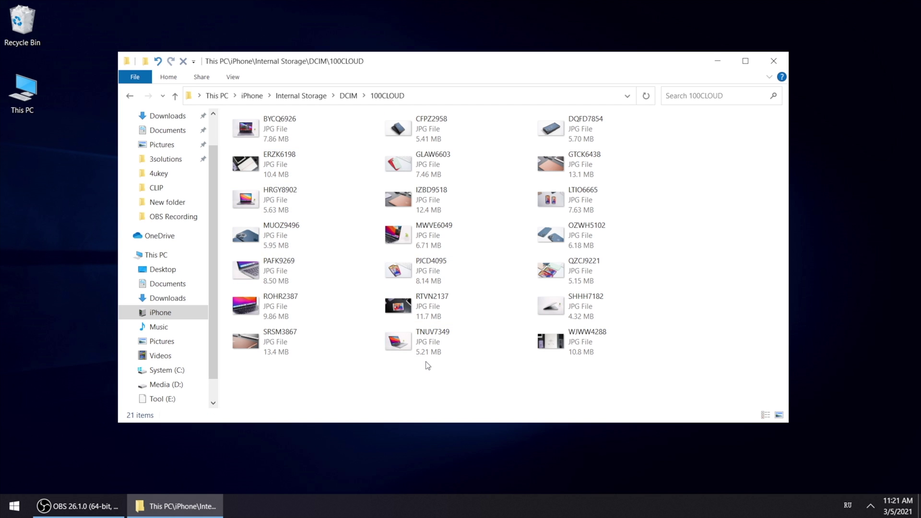
scroll(425, 365, "up", 2)
scroll(425, 366, "up", 1)
scroll(425, 363, "up", 1)
scroll(426, 361, "up", 1)
scroll(427, 354, "up", 1)
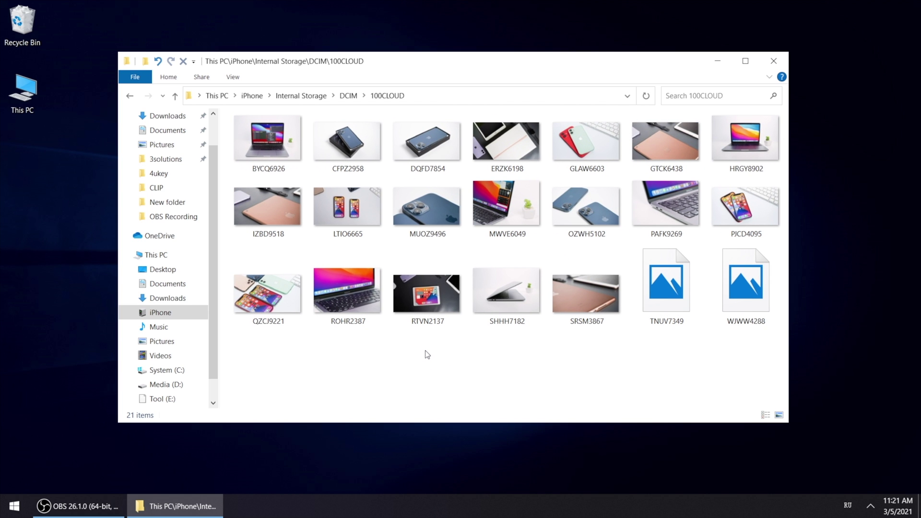
double_click(346, 301)
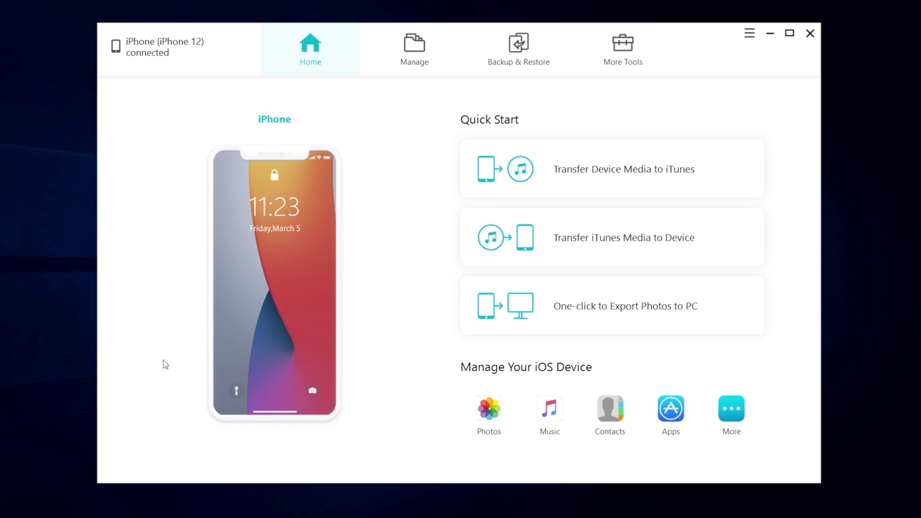
- Export all photos with One-click Export, check the CameraRoll folder, then close it
left_click(522, 323)
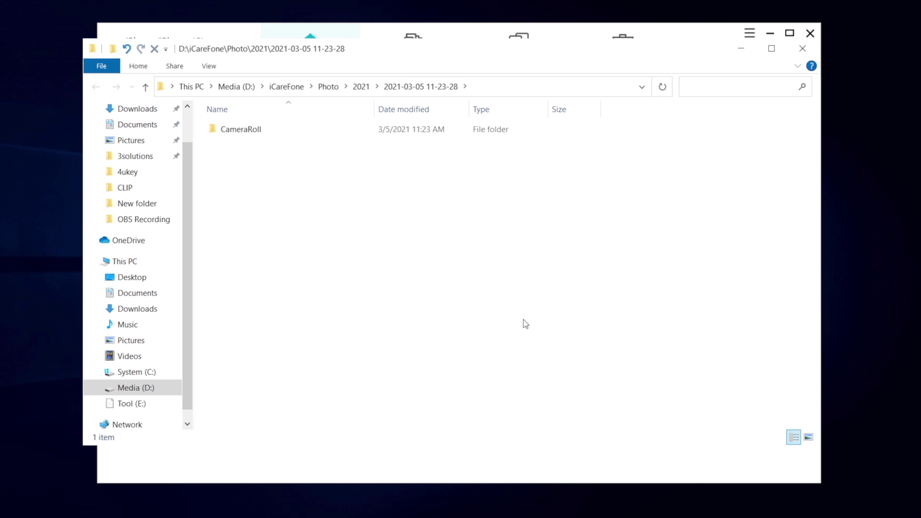
double_click(243, 134)
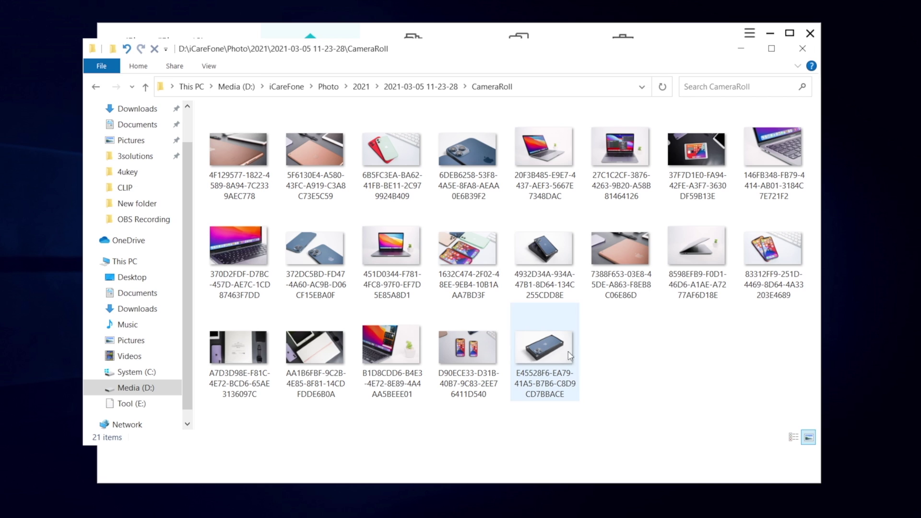
left_click(802, 56)
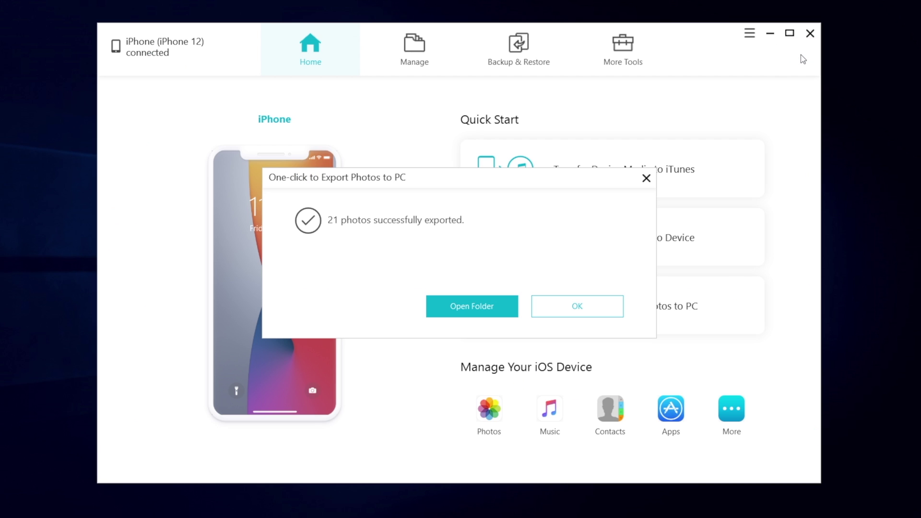
- In Manage > Photos, export the second 11/23/2019 photo to the Desktop
left_click(551, 310)
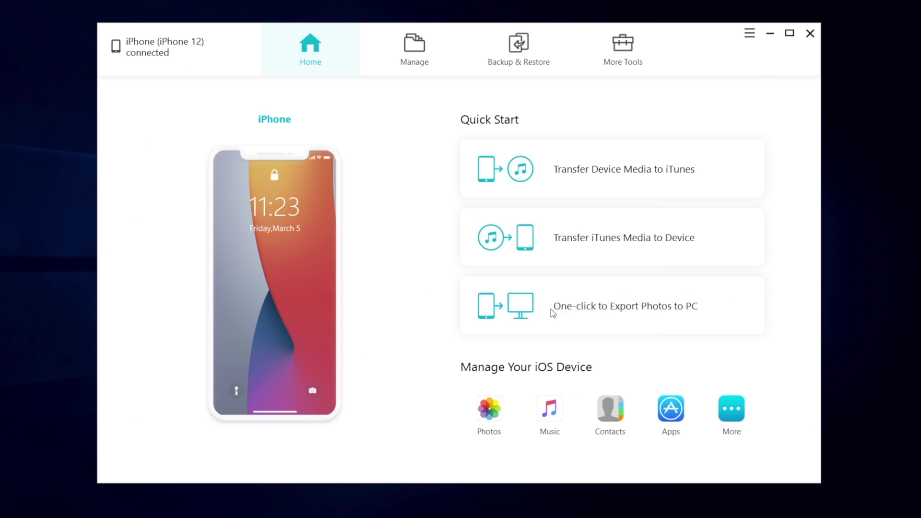
left_click(413, 57)
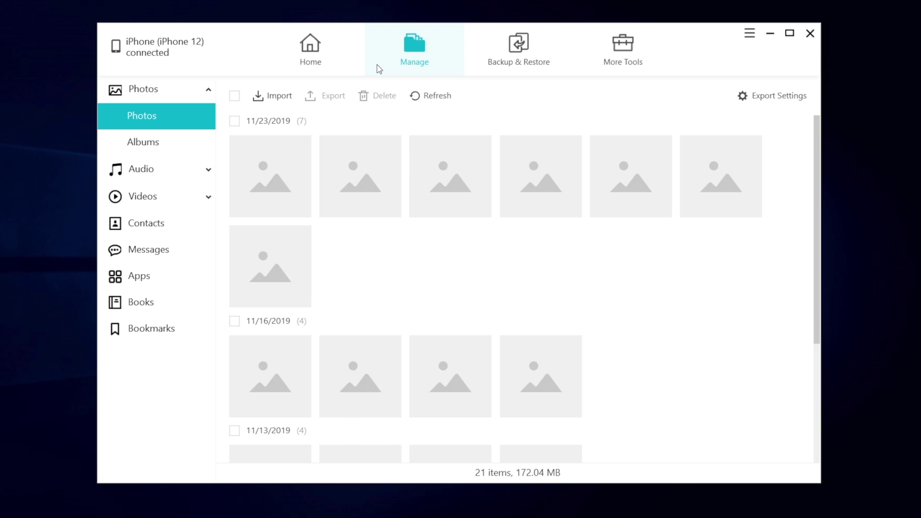
scroll(509, 280, "down", 3)
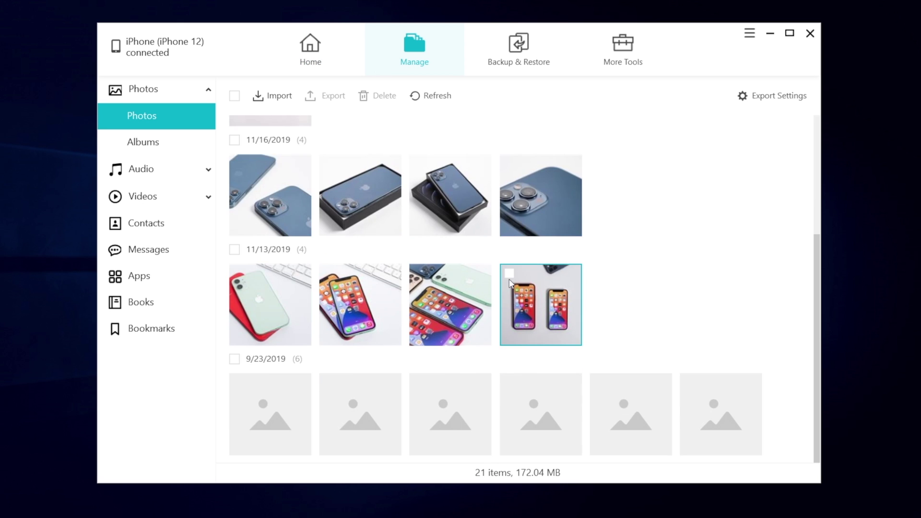
scroll(509, 280, "up", 3)
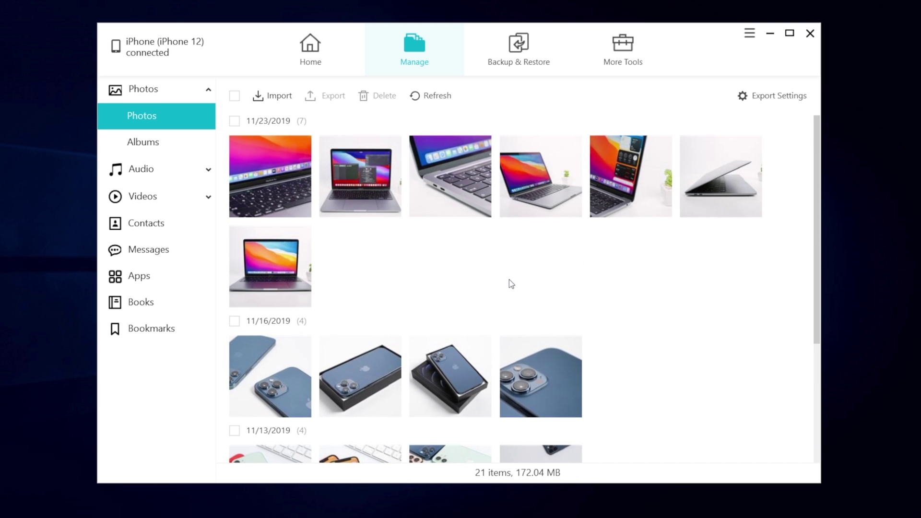
left_click(328, 144)
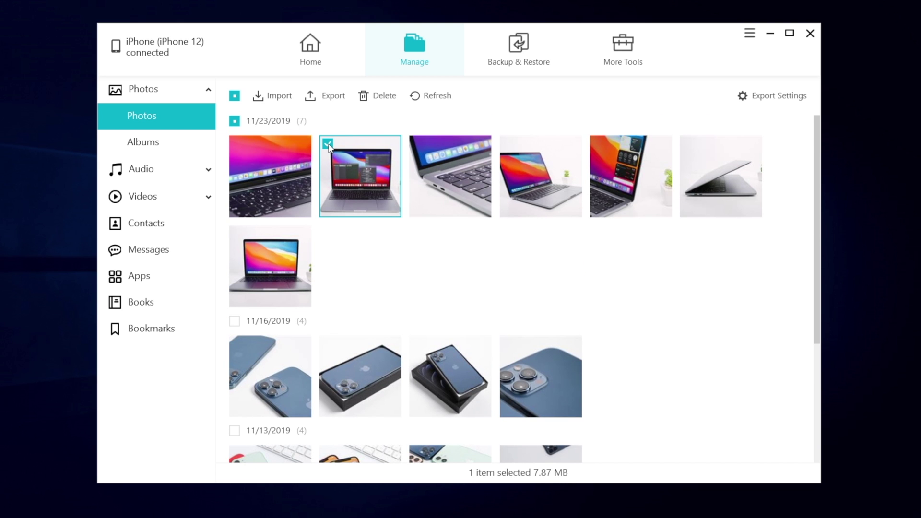
left_click(328, 98)
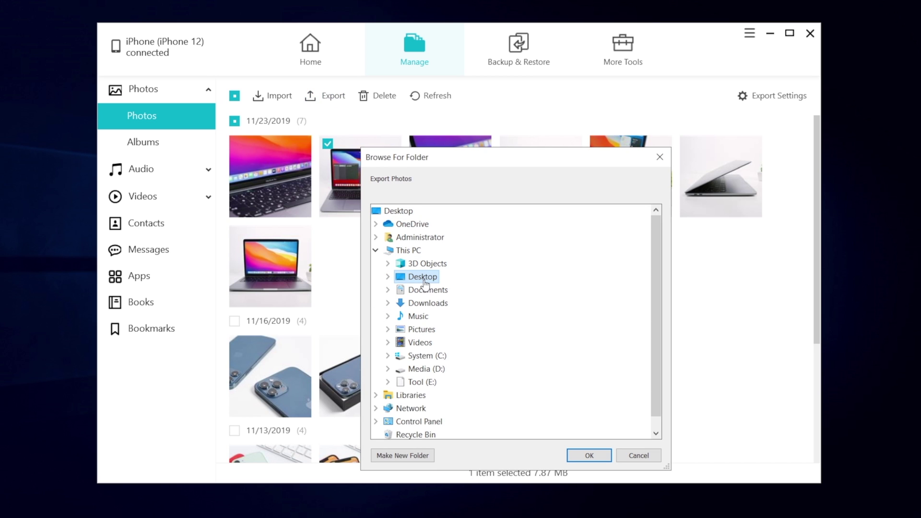
left_click(583, 457)
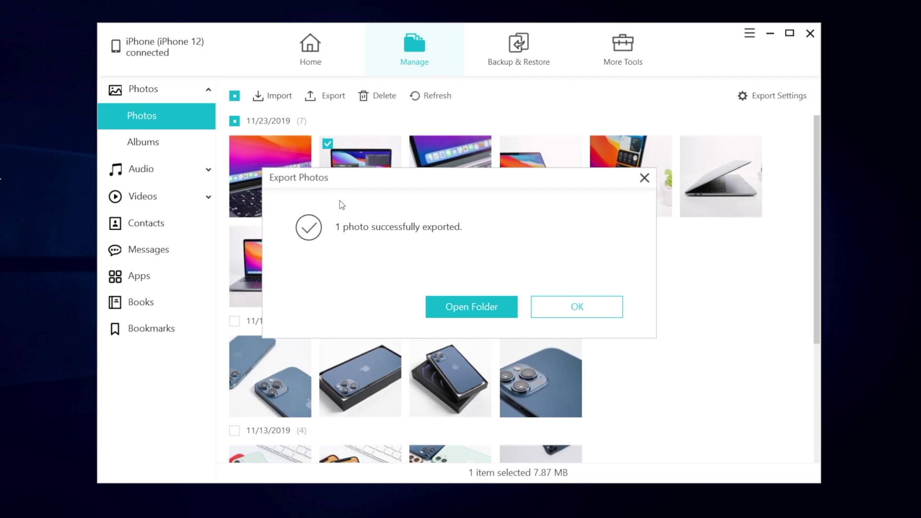
- Open the export destination folder and the exported photo
left_click(453, 309)
double_click(259, 152)
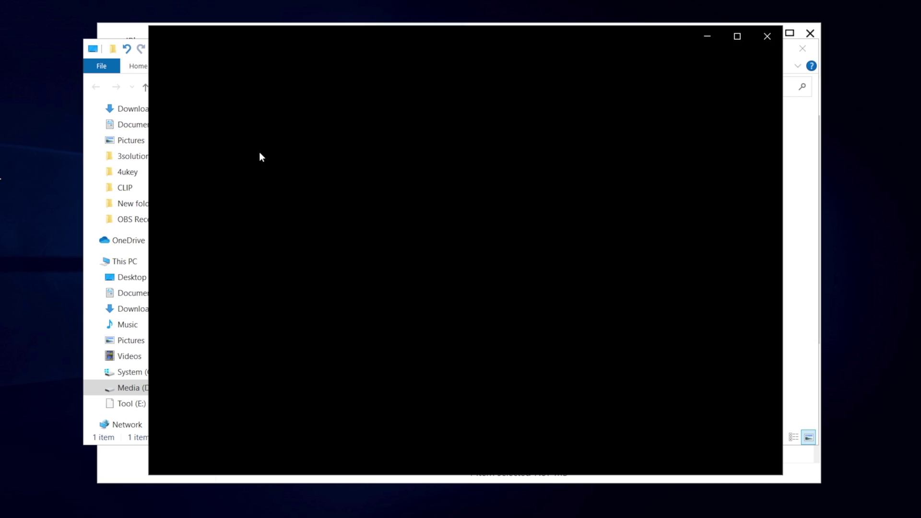